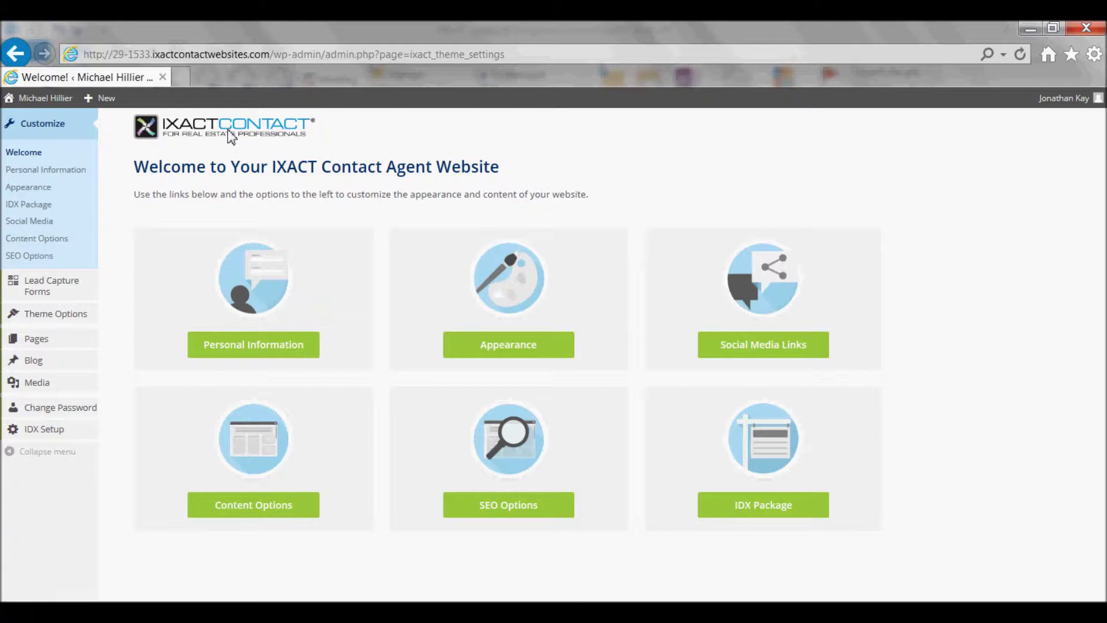
# Launch the IDX Control Panel from the IDX Setup menu and go to its SETUP section
pyautogui.moveTo(38, 441)
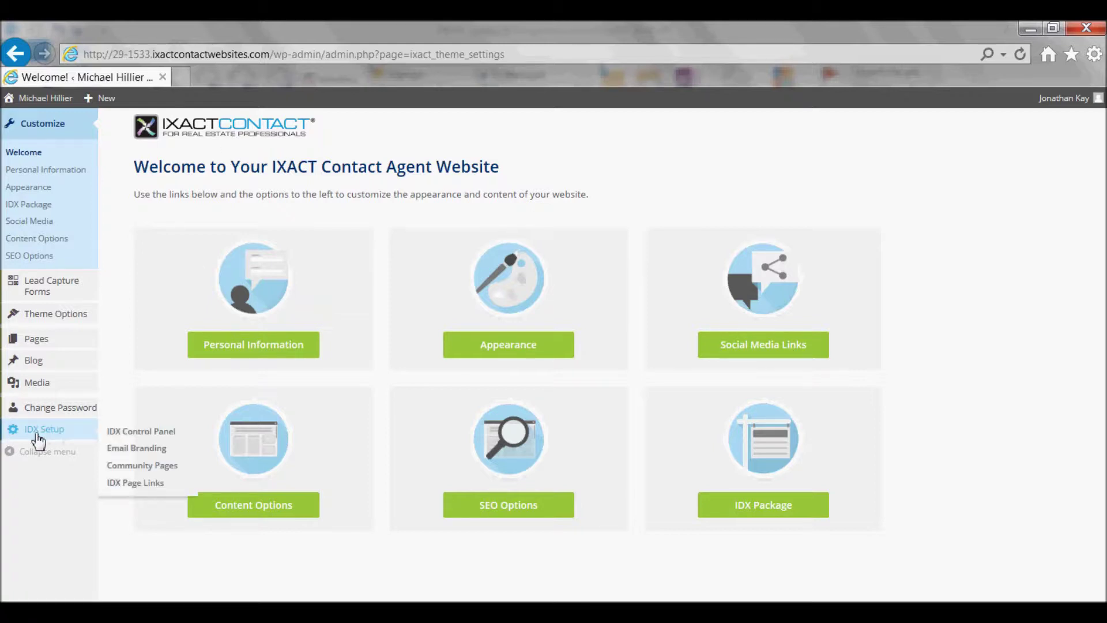
pyautogui.click(142, 434)
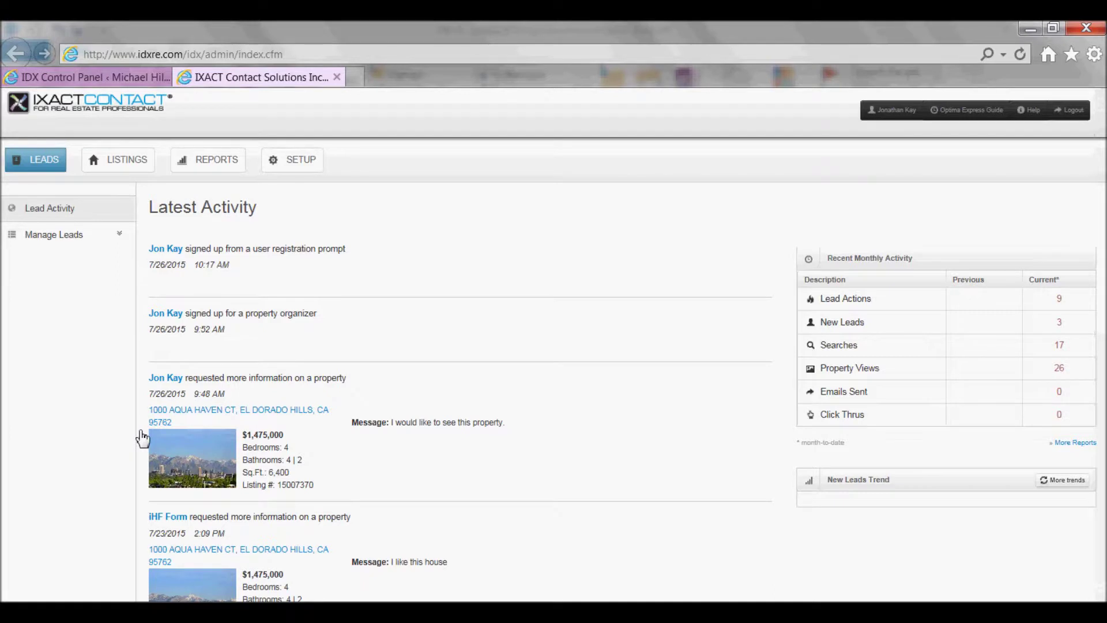
pyautogui.click(299, 159)
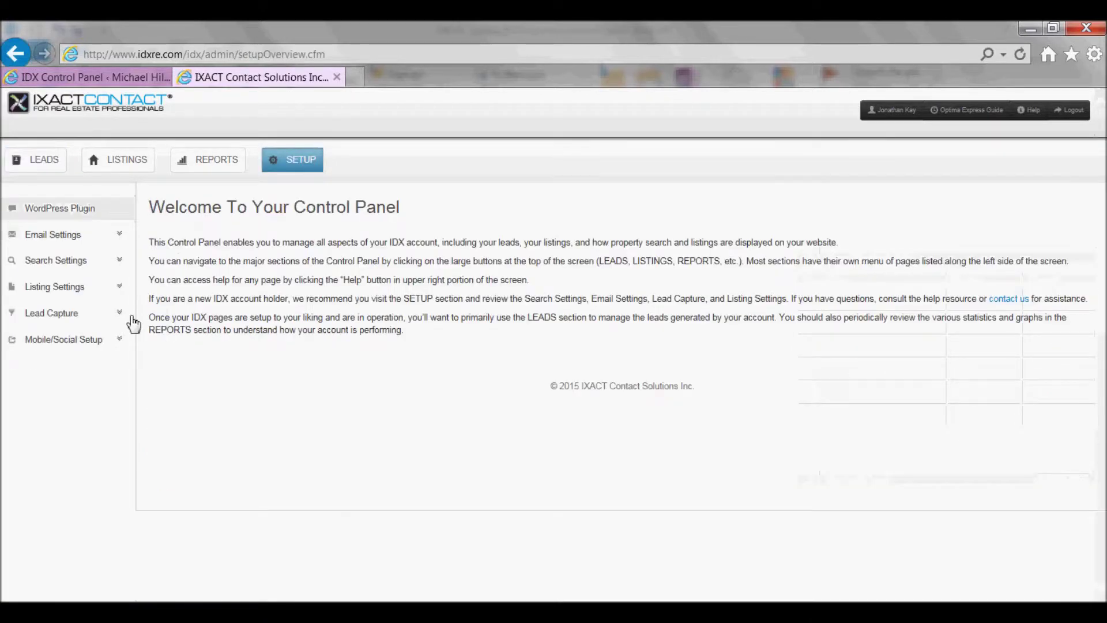
# Expand Lead Capture in the left menu and open the User Registration page
pyautogui.click(118, 313)
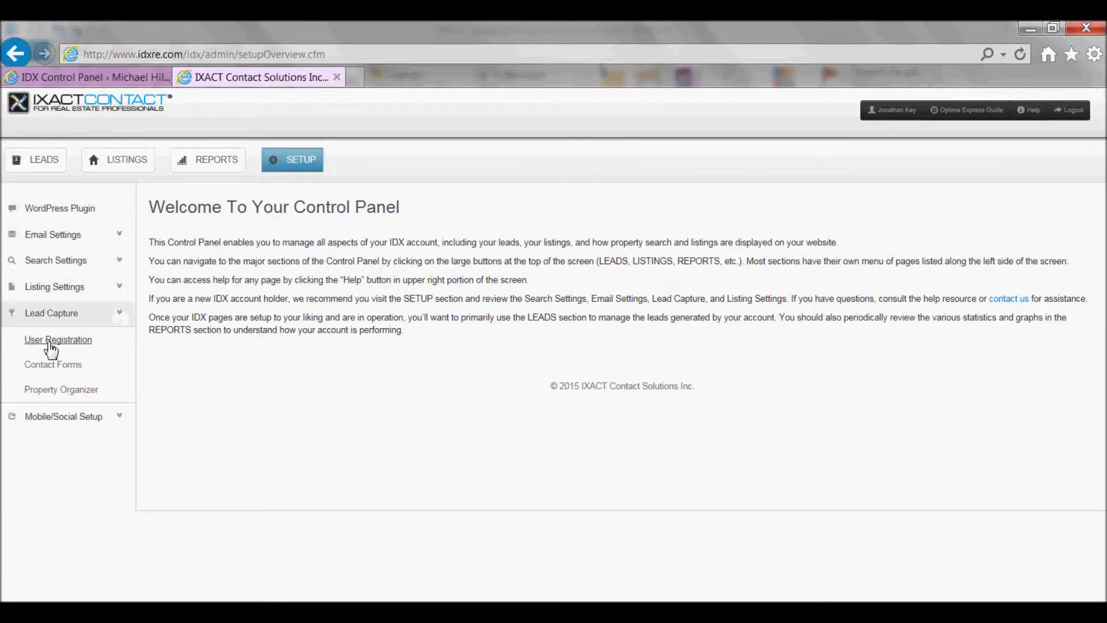
pyautogui.click(52, 346)
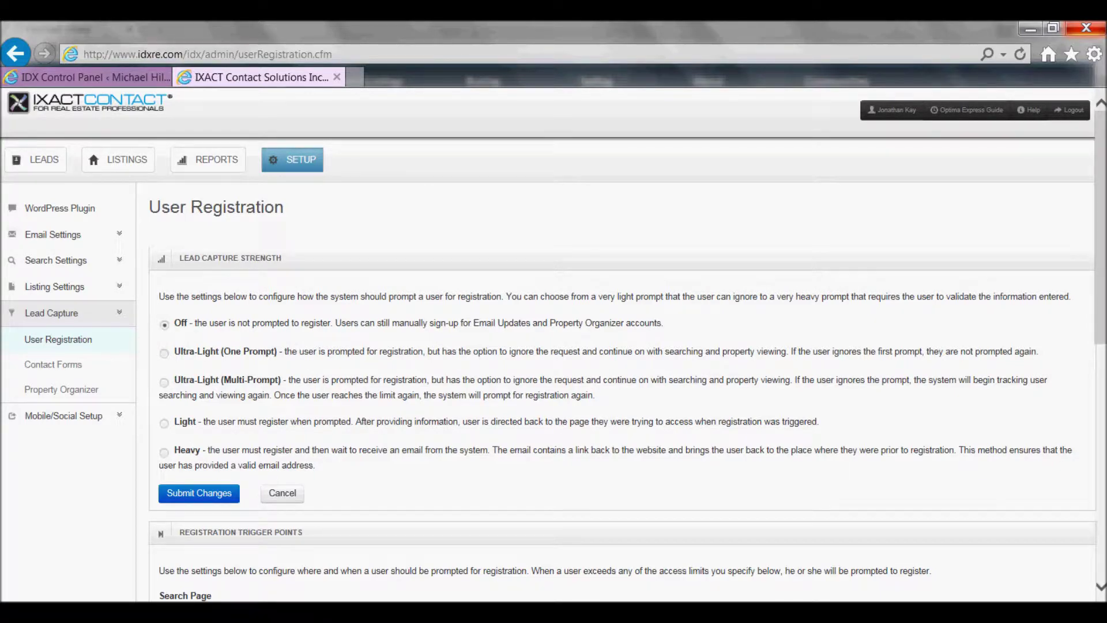
pyautogui.scroll(-1, 1104, 337)
pyautogui.moveTo(1104, 337); pyautogui.dragTo(1104, 432)
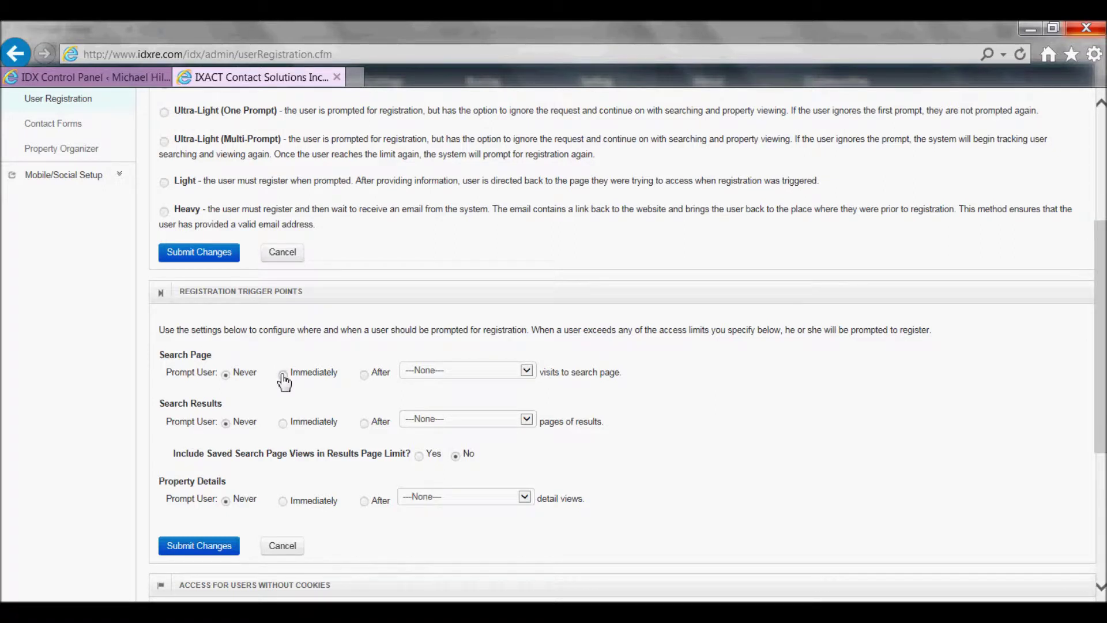
pyautogui.click(526, 371)
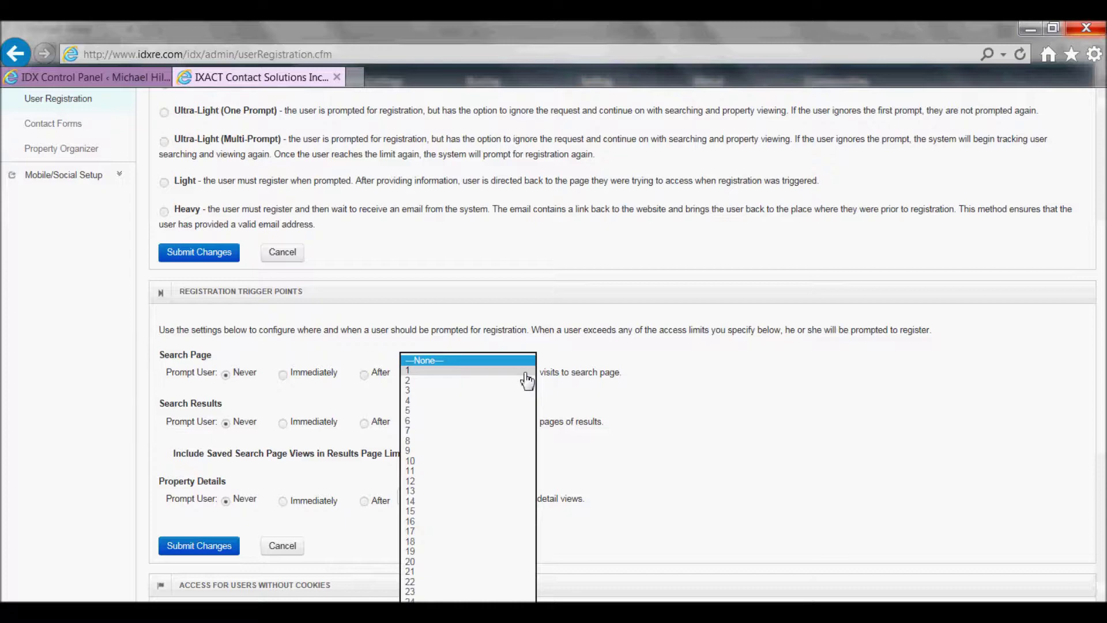
pyautogui.click(625, 375)
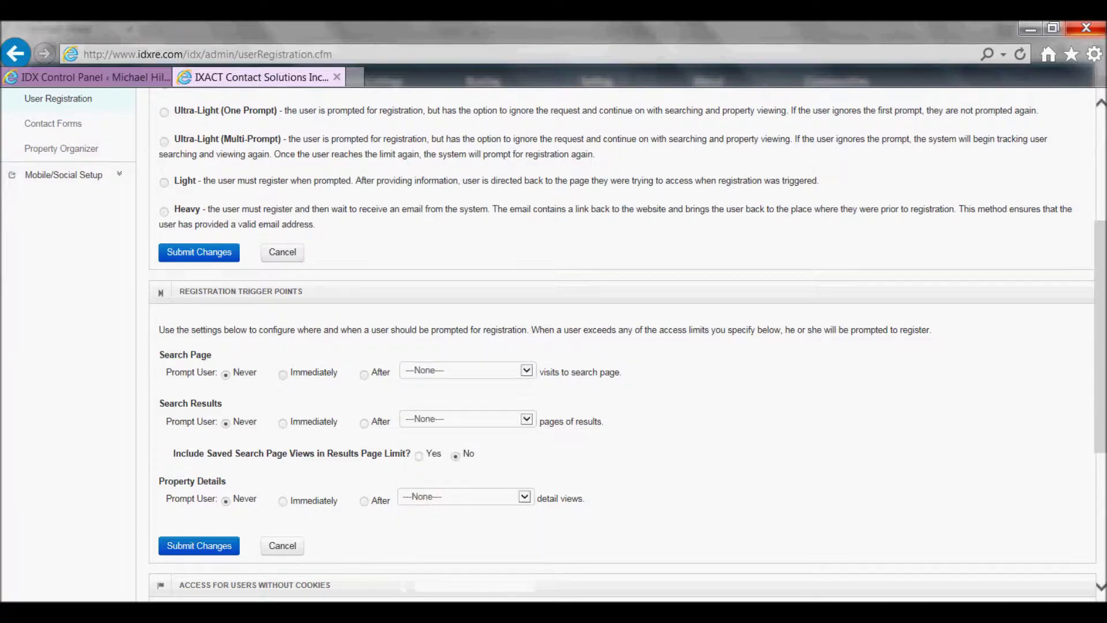
# Choose Ultra-Light (Multi-Prompt) lead capture strength and submit both registration settings sections
pyautogui.scroll(5, 1104, 302)
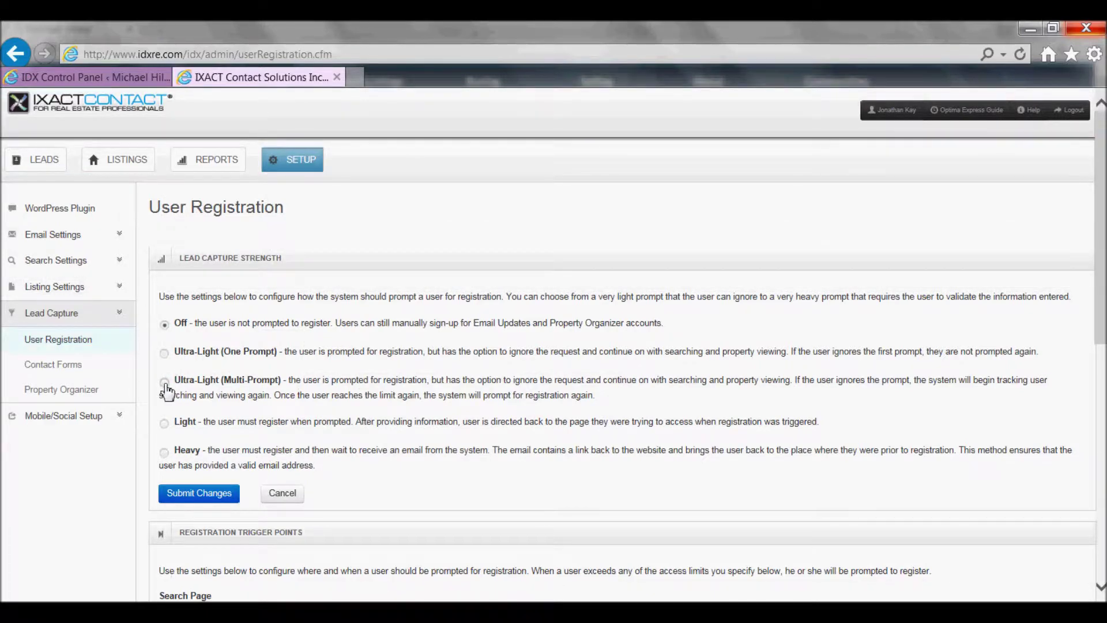
pyautogui.click(165, 383)
pyautogui.click(200, 496)
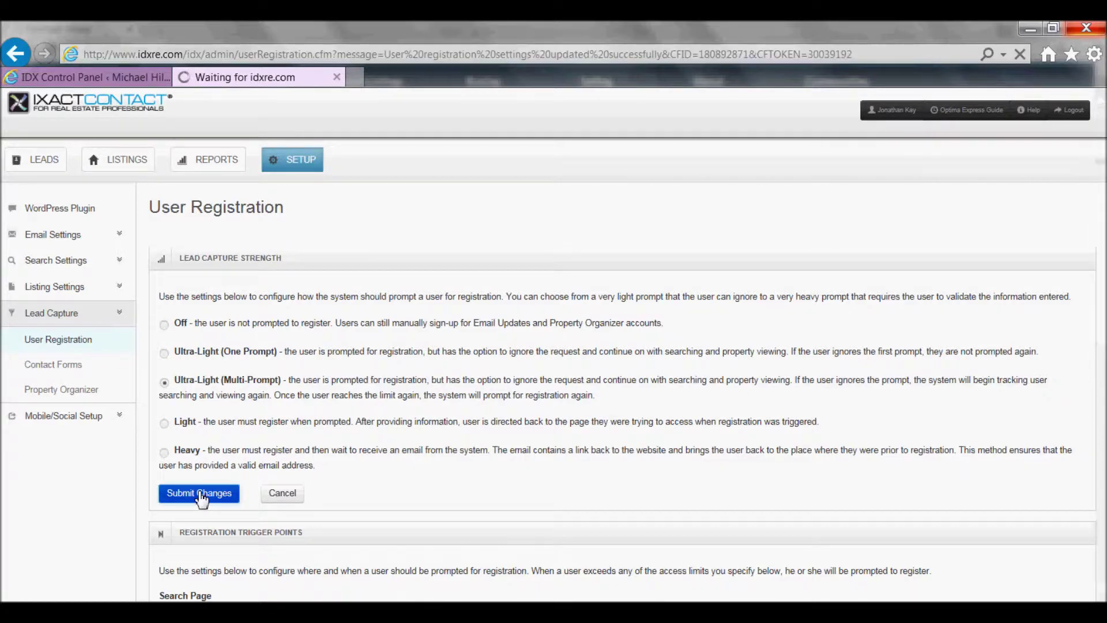
pyautogui.moveTo(1093, 306); pyautogui.dragTo(1093, 435)
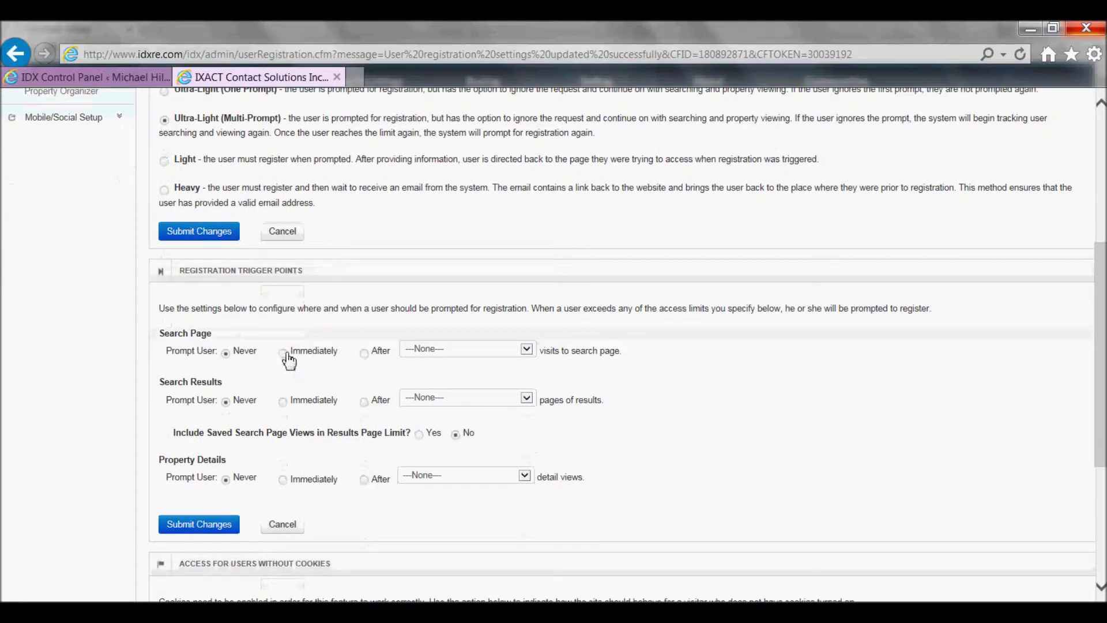
pyautogui.click(193, 526)
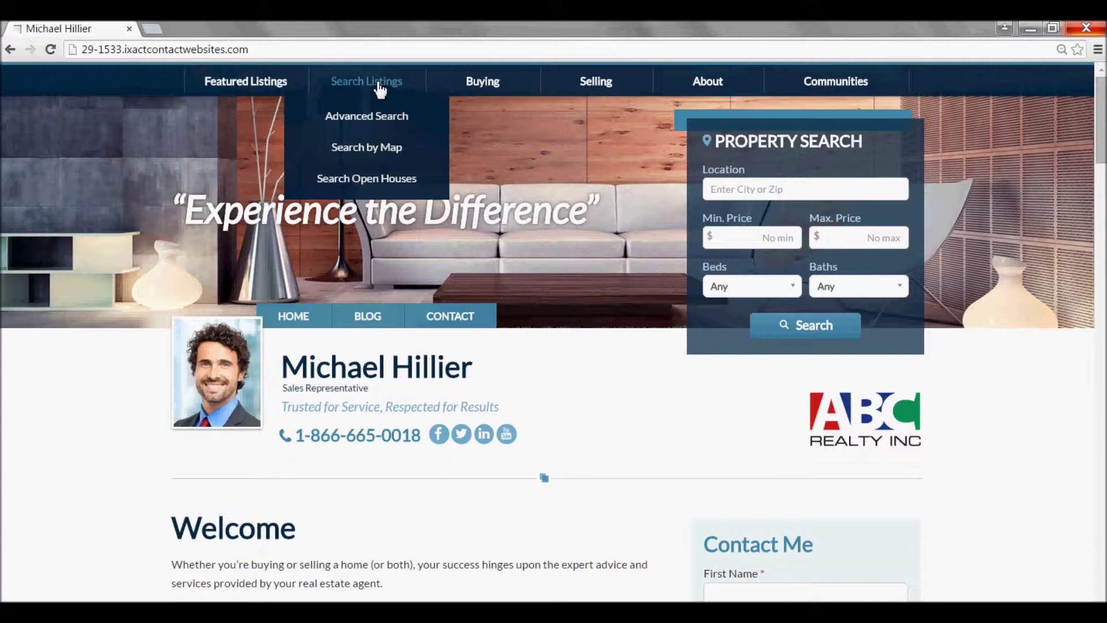
# On the live site, open Search Listings twice, choosing Register Later on each registration prompt
pyautogui.click(380, 89)
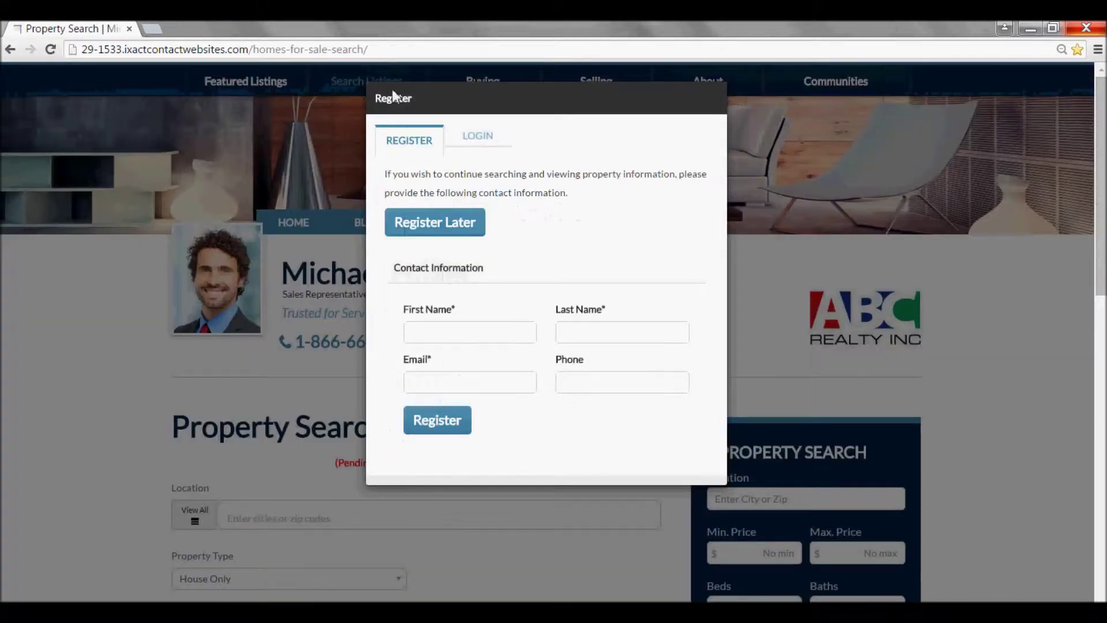
pyautogui.click(435, 230)
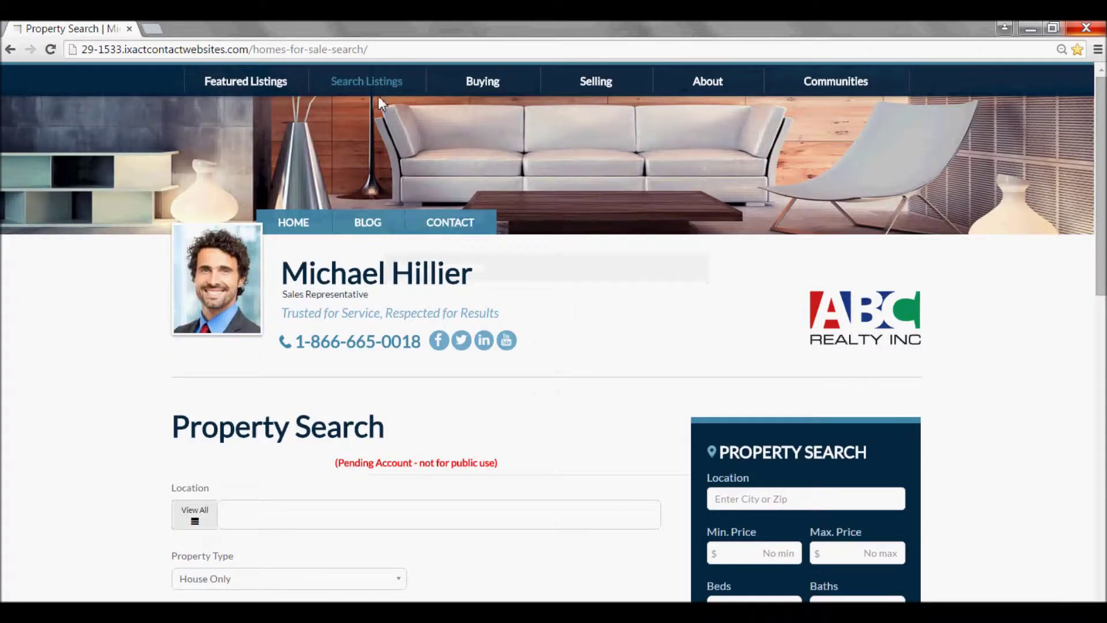
pyautogui.click(373, 91)
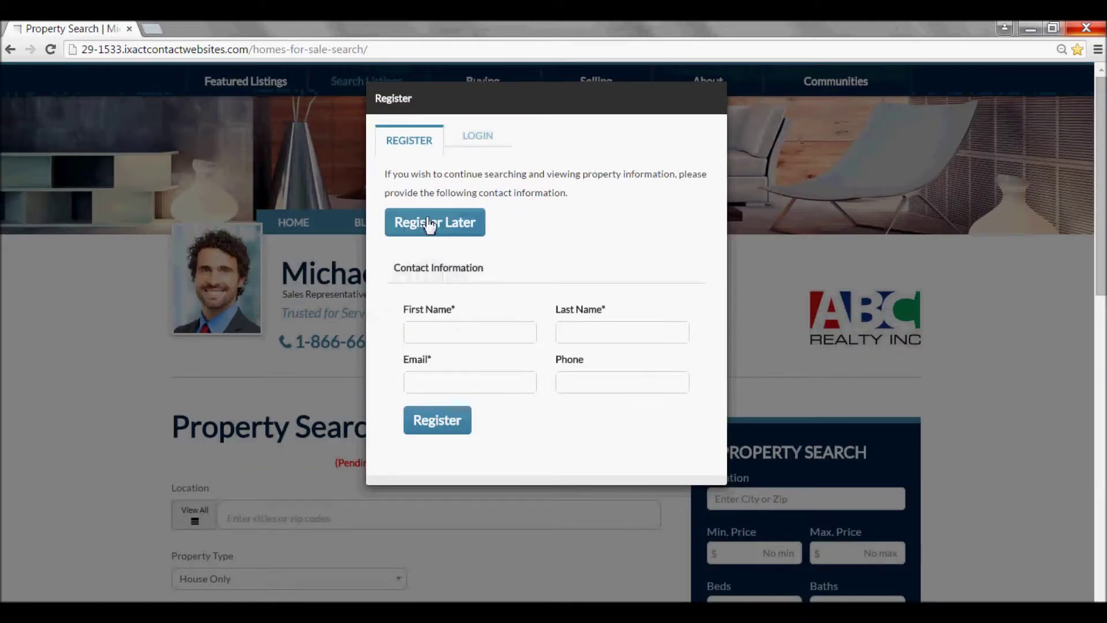
pyautogui.click(430, 224)
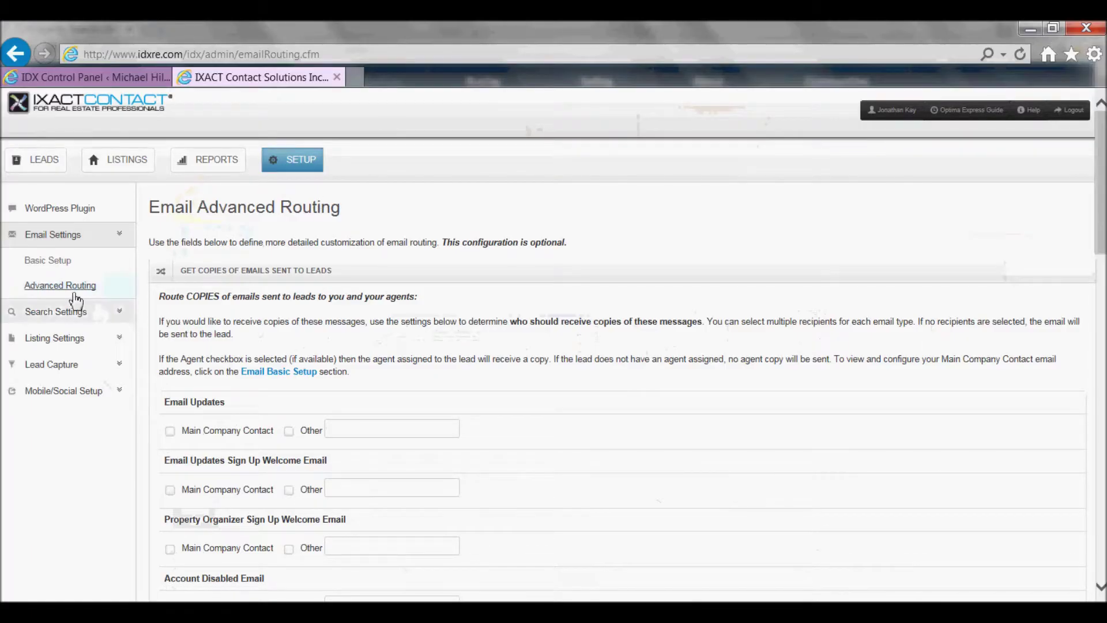
# In Advanced Email Routing, tick Other for New Website Registration and copy the More Info Request CRM address
pyautogui.click(66, 288)
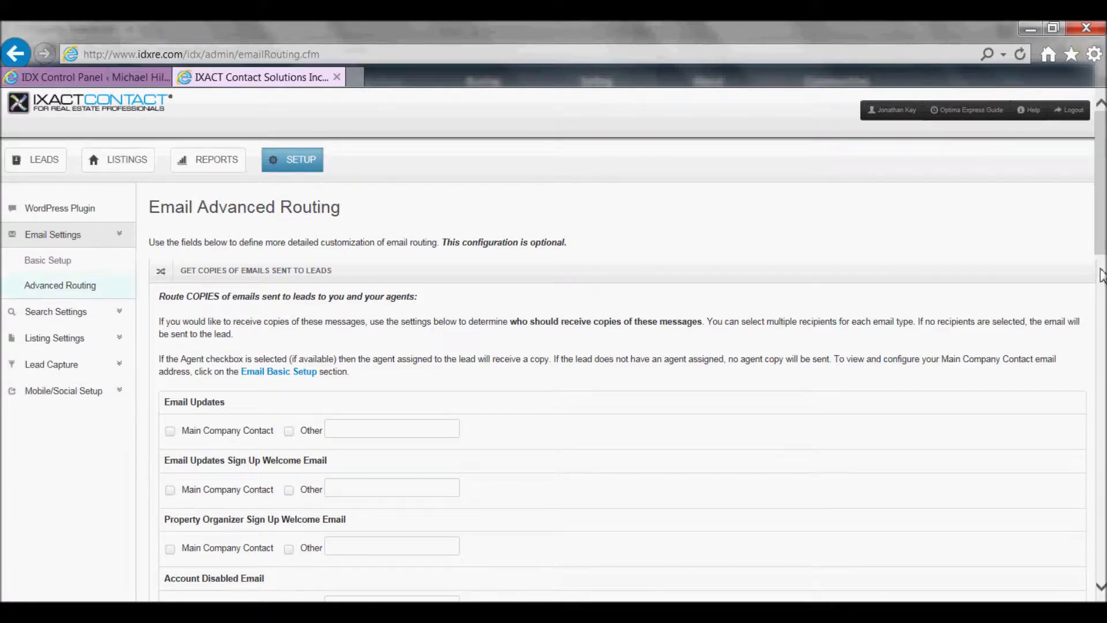
pyautogui.moveTo(1101, 254); pyautogui.dragTo(1097, 576)
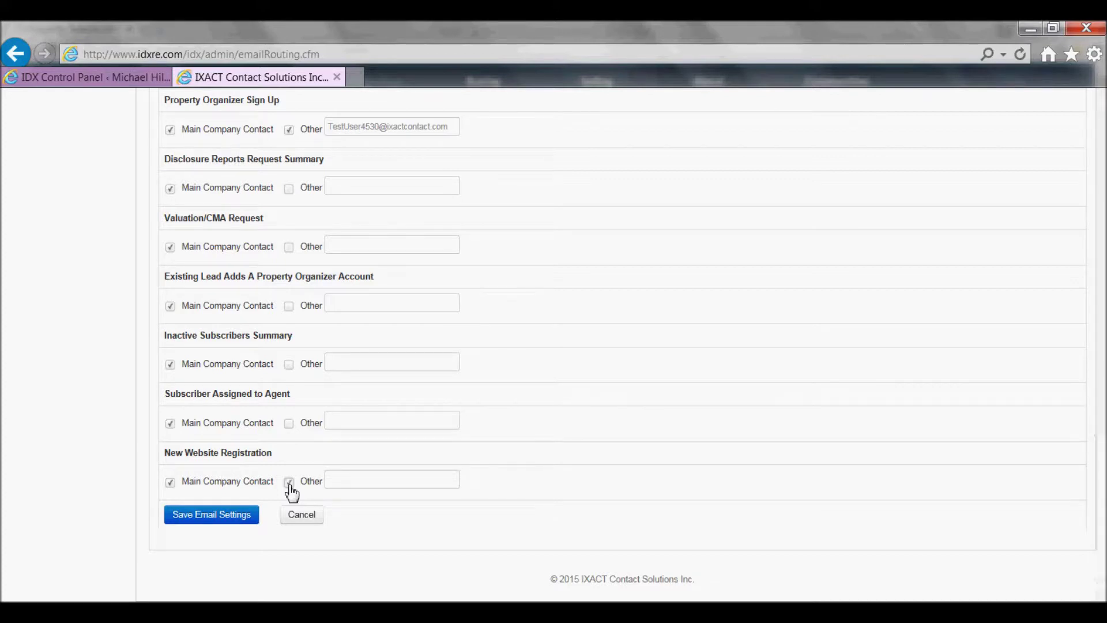
pyautogui.click(289, 482)
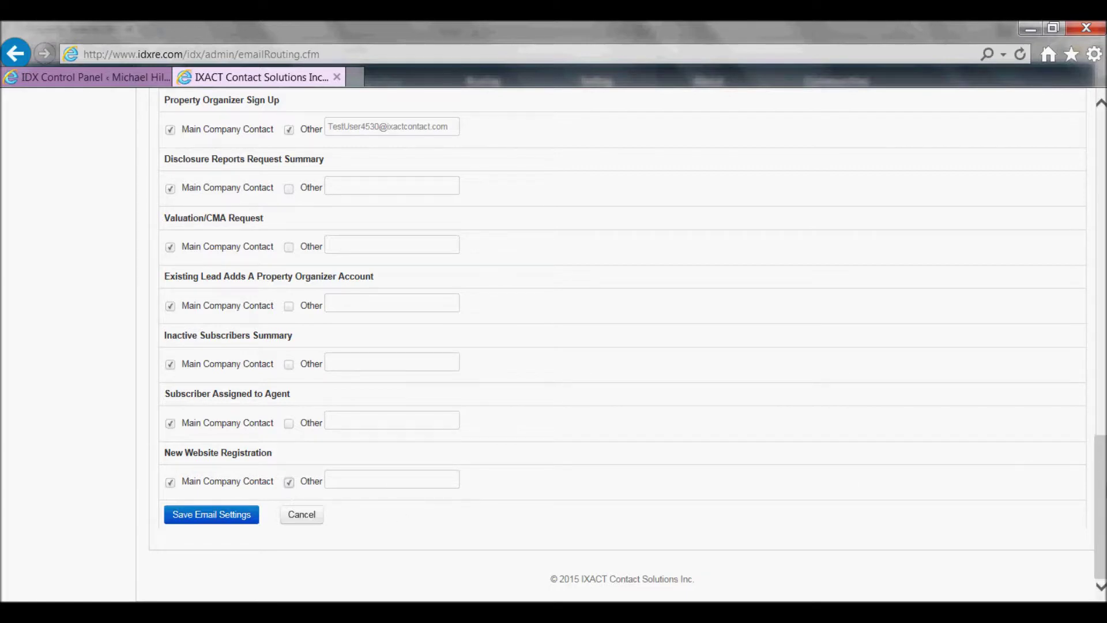
pyautogui.scroll(8, 622, 346)
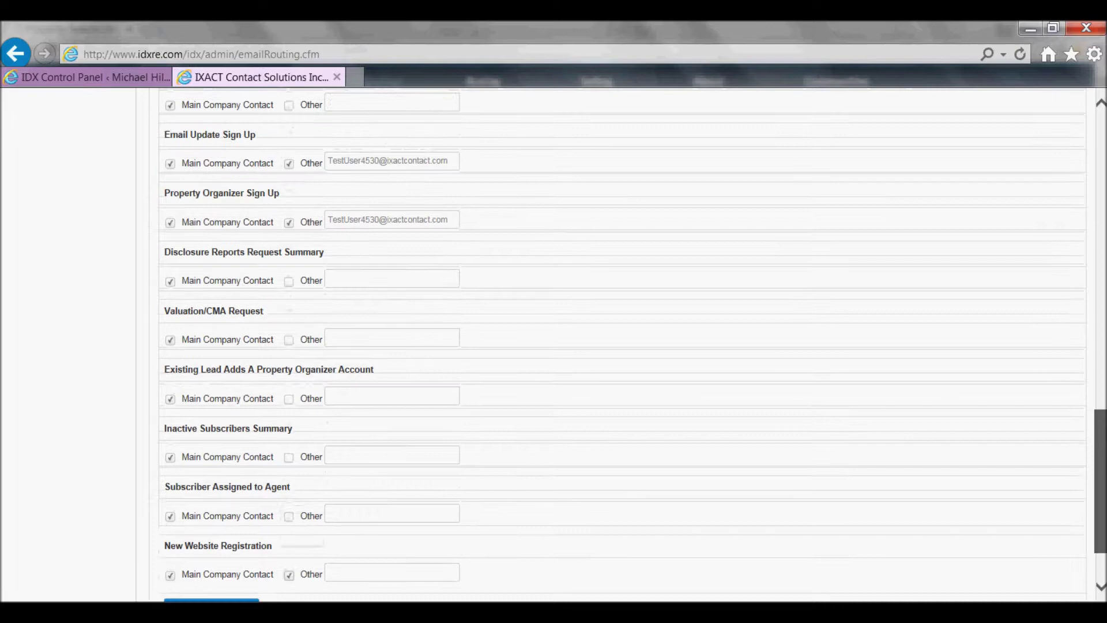
pyautogui.scroll(2, 598, 494)
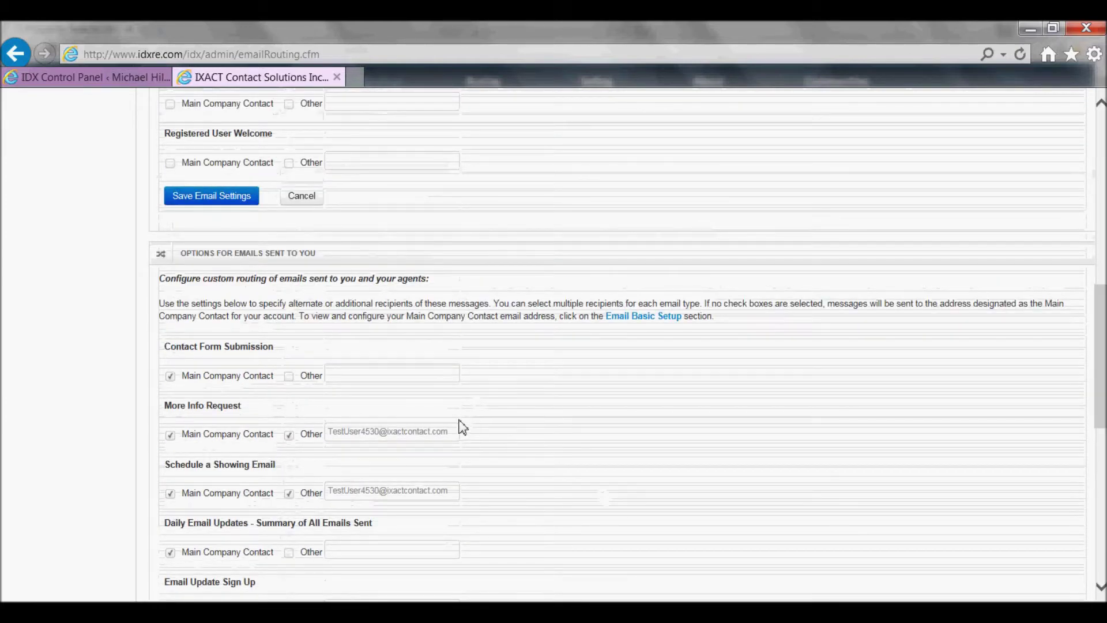
pyautogui.moveTo(452, 437); pyautogui.dragTo(319, 447)
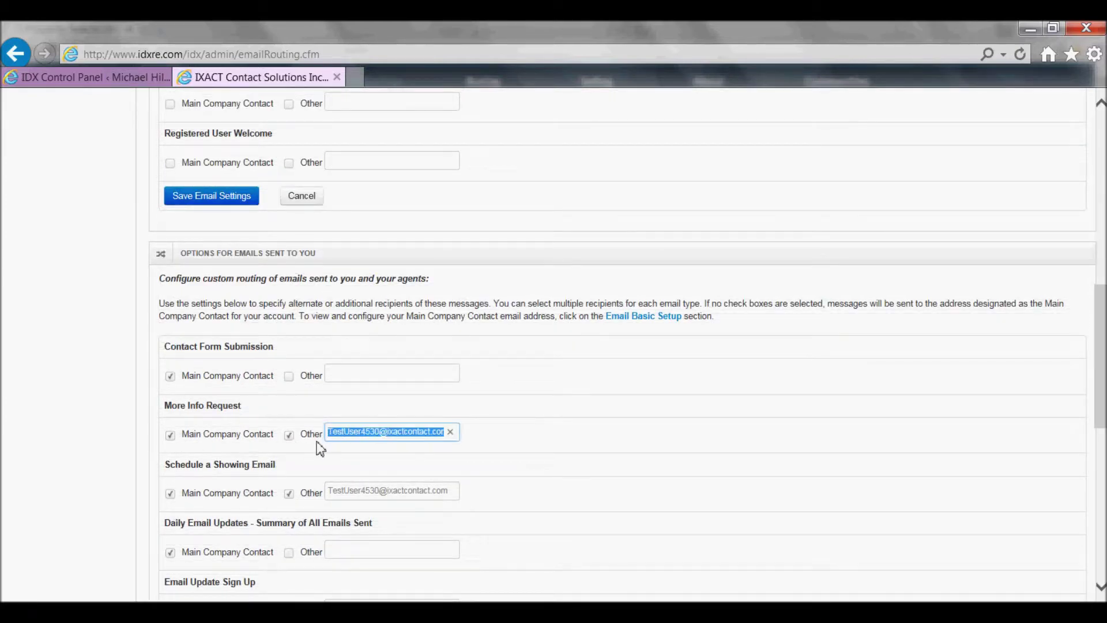
pyautogui.rightClick(383, 438)
pyautogui.click(416, 483)
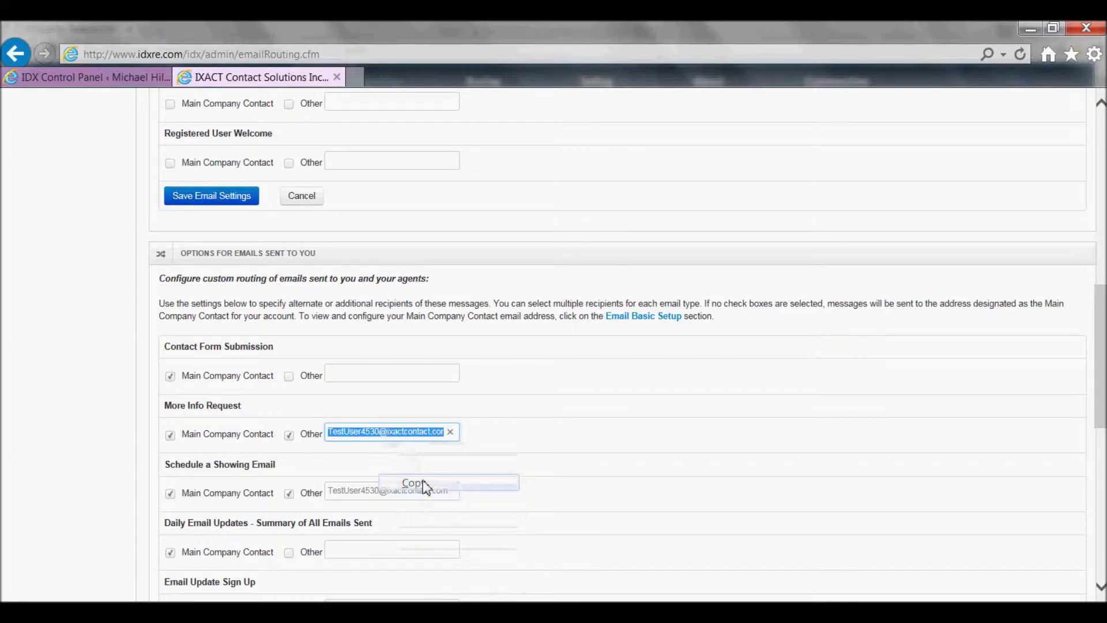
# Paste the CRM address as the New Website Registration extra recipient and save the email settings
pyautogui.scroll(-8, 369, 586)
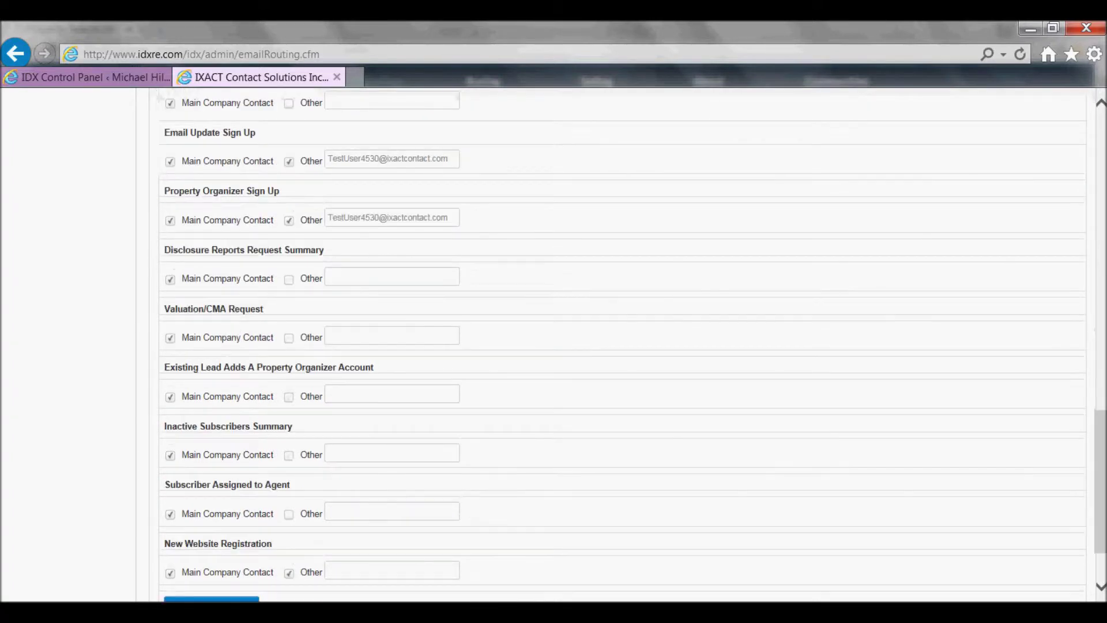
pyautogui.click(373, 570)
pyautogui.rightClick(373, 569)
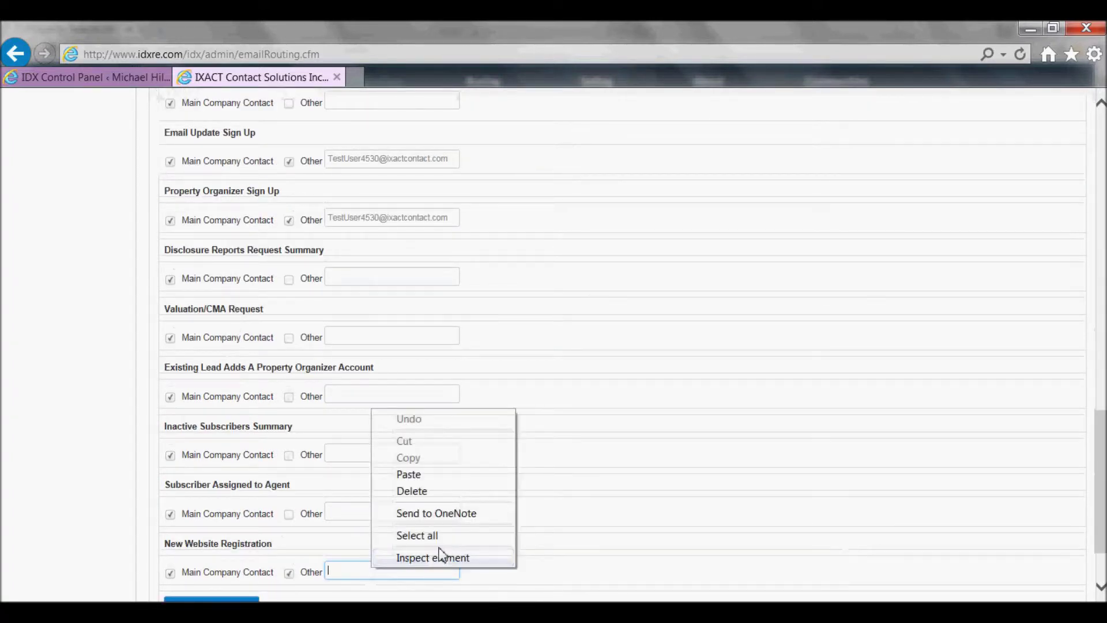
pyautogui.click(417, 475)
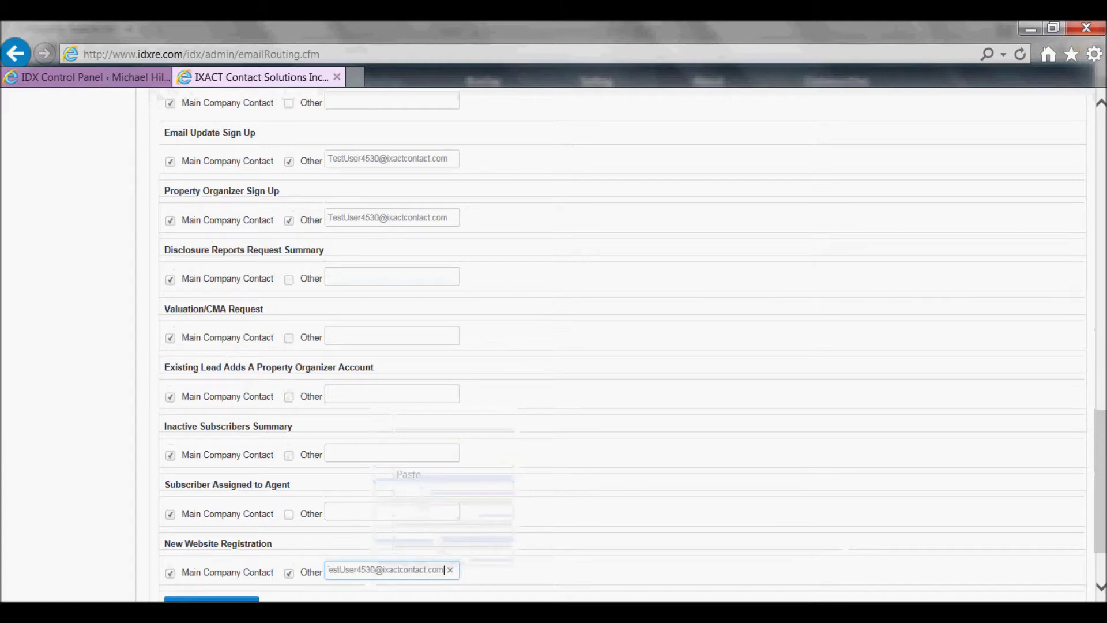
pyautogui.scroll(-2, 288, 547)
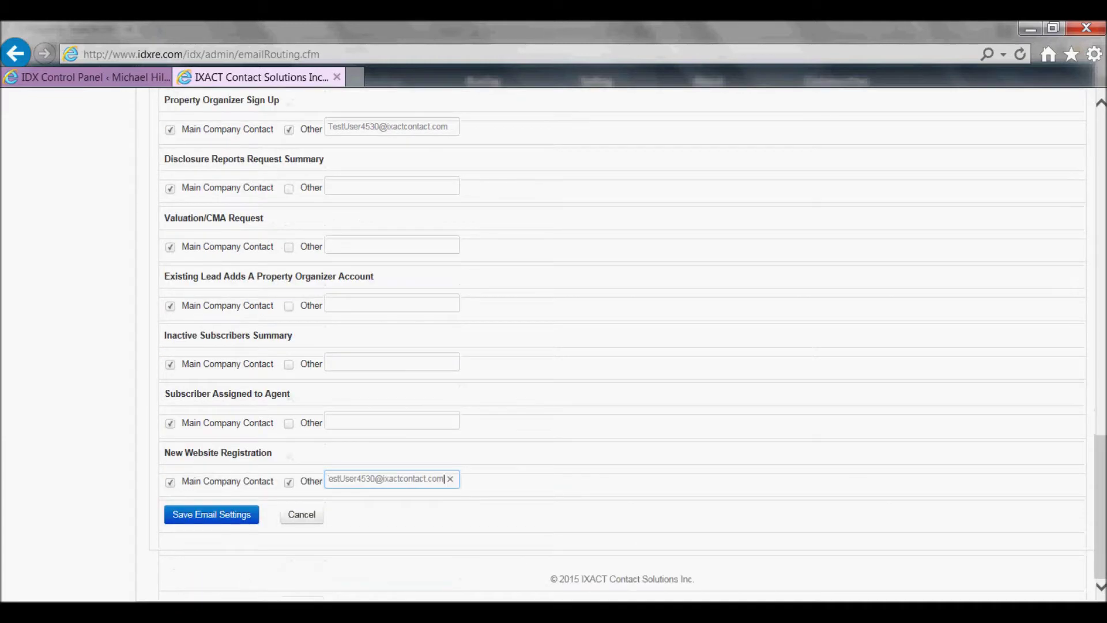
pyautogui.click(229, 520)
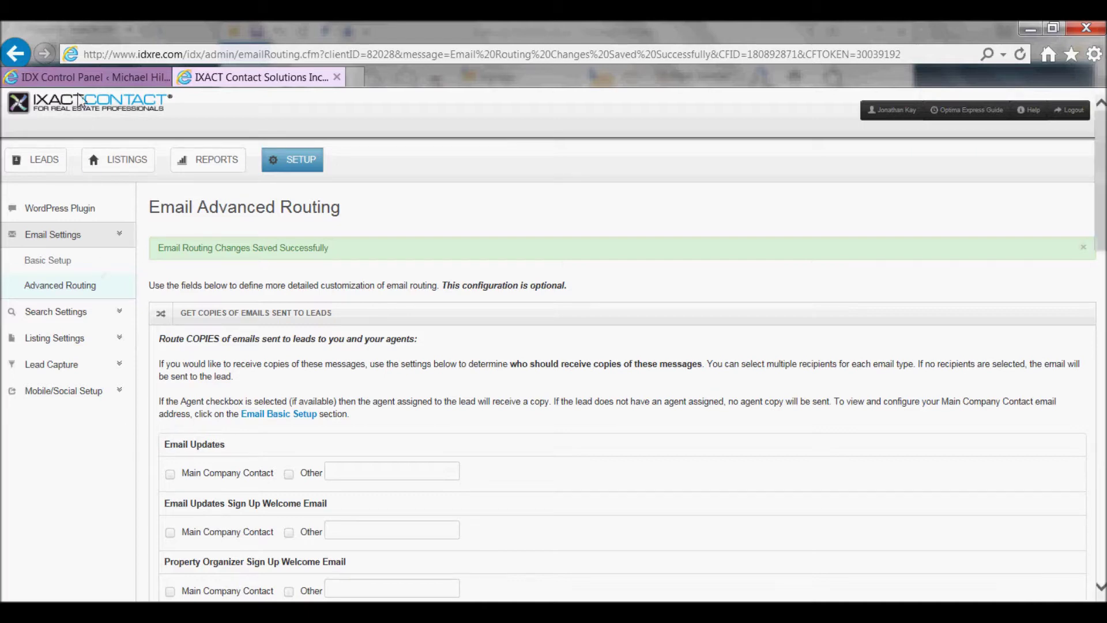
# Return to the WordPress admin tab and open the IDX Setup Email Branding page
pyautogui.click(81, 76)
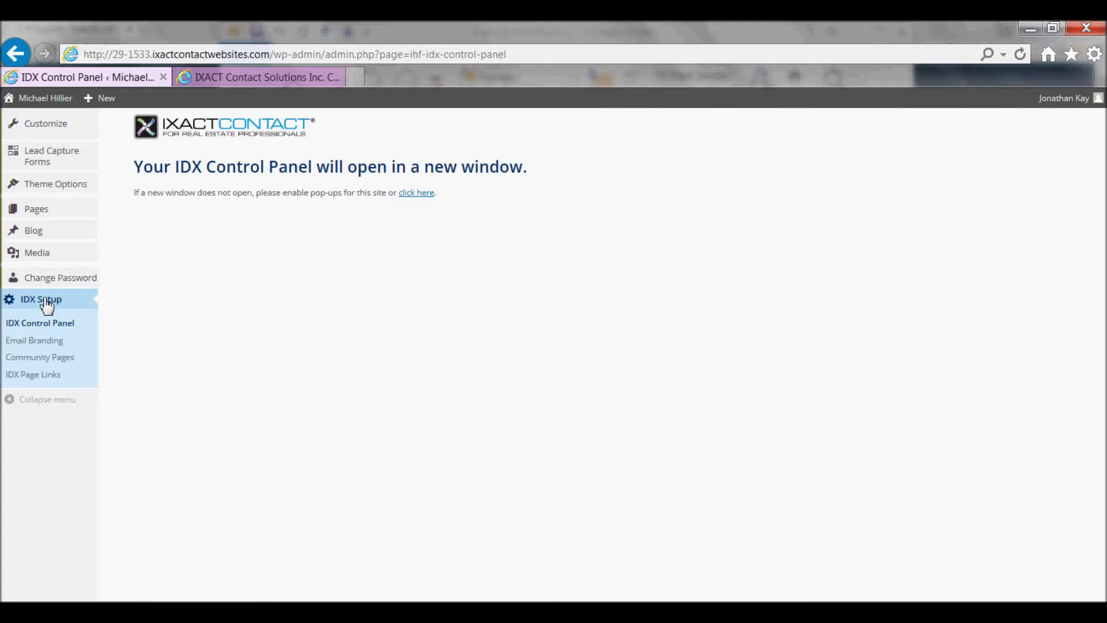
pyautogui.click(46, 342)
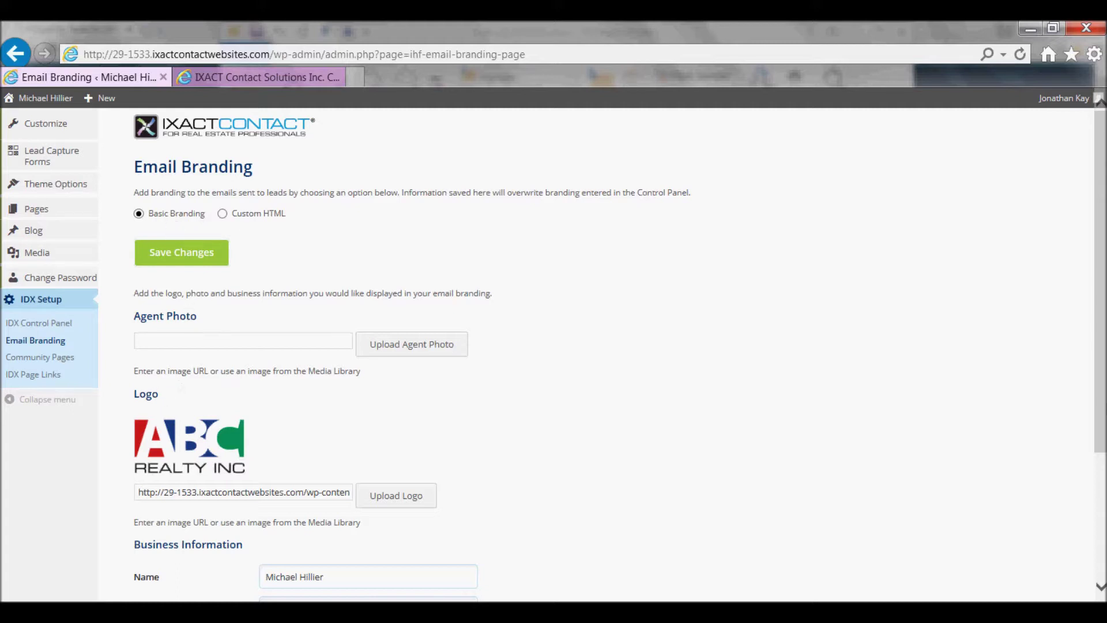
pyautogui.scroll(-3, 950, 459)
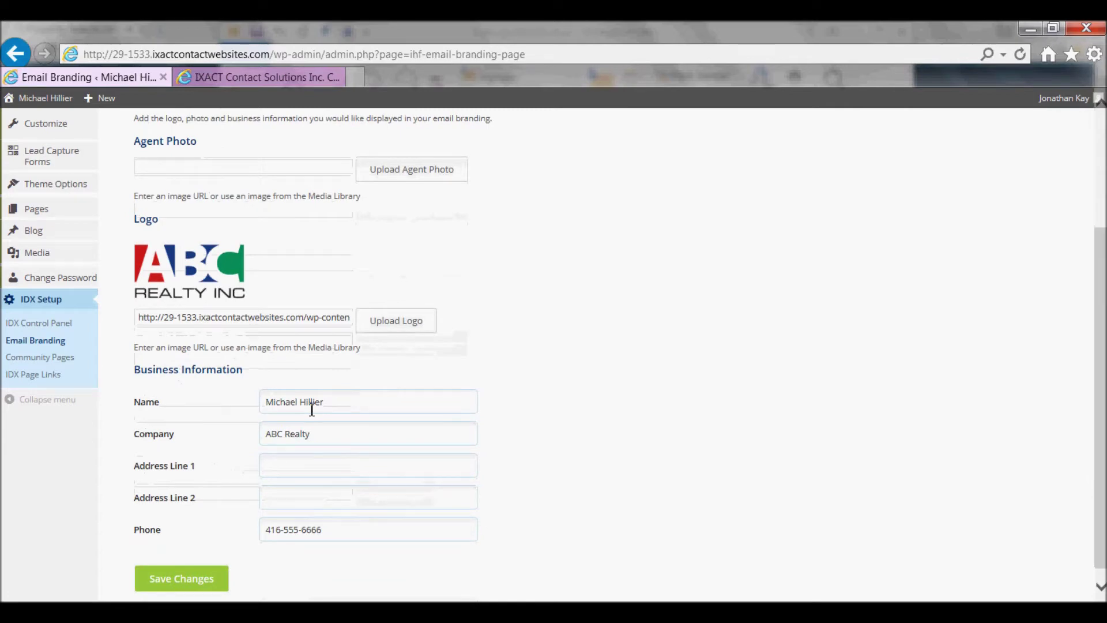
pyautogui.scroll(3, 604, 296)
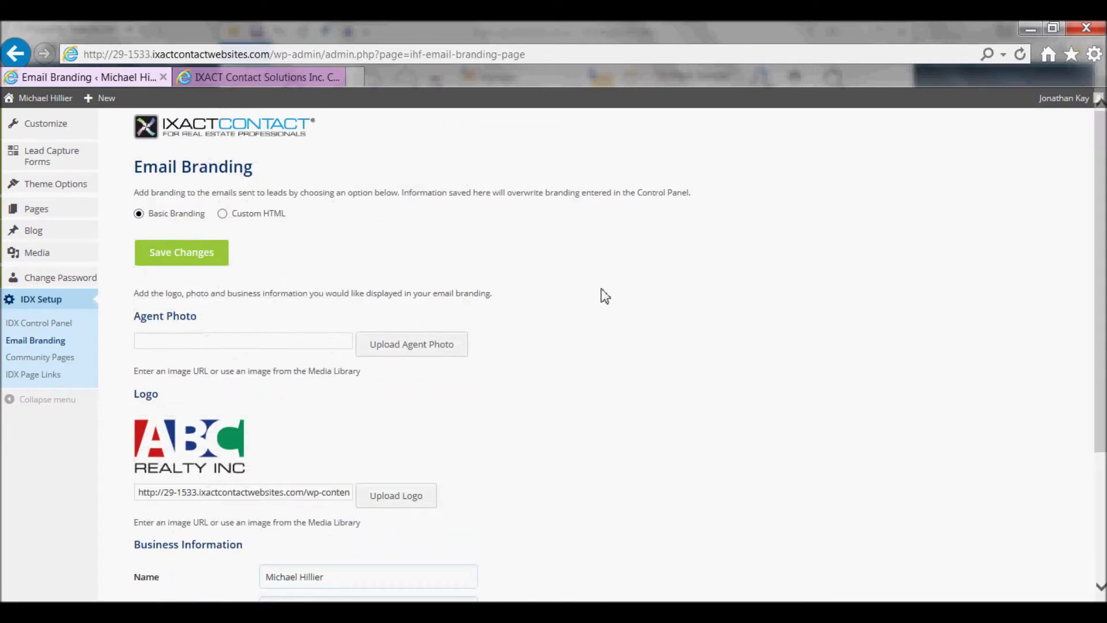
# Insert the hillier headshot from the Media Library as the Agent Photo and save the Email Branding changes
pyautogui.click(403, 349)
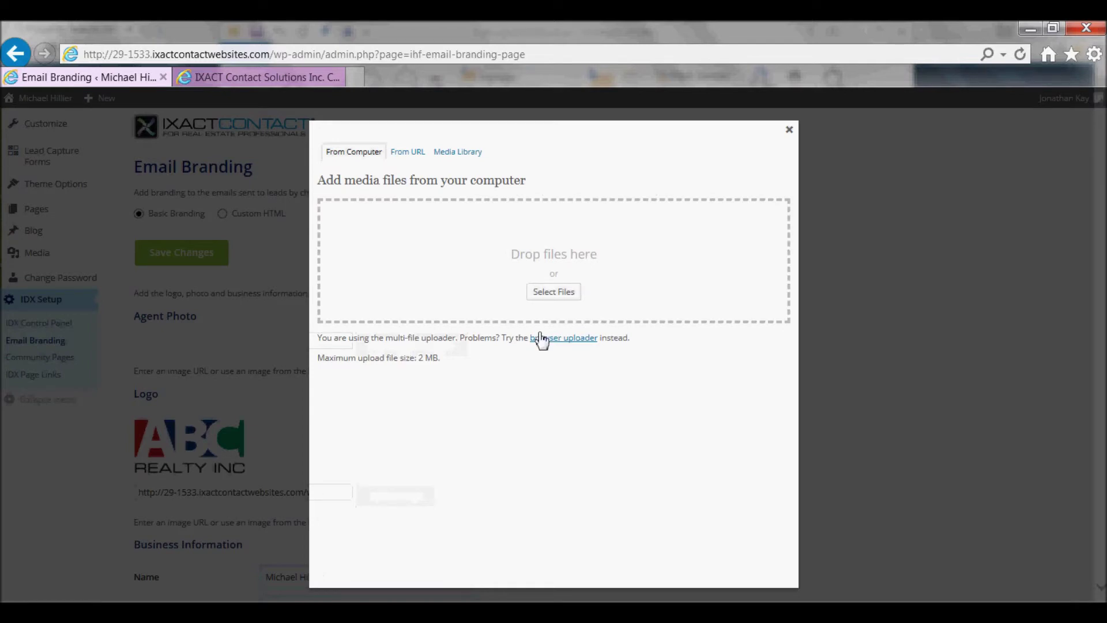
pyautogui.click(460, 152)
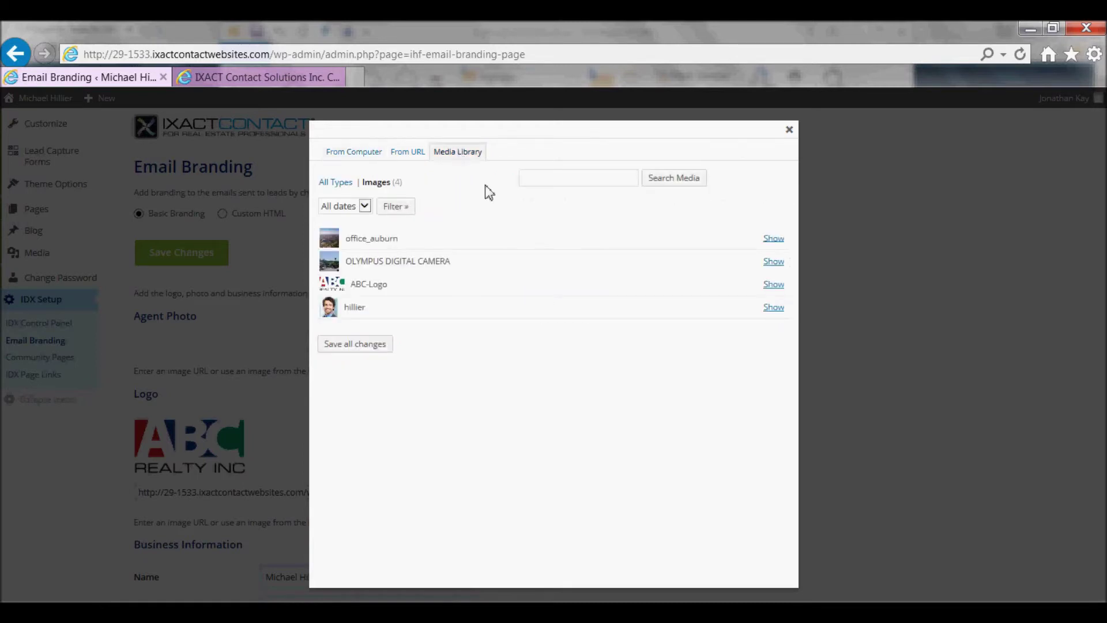
pyautogui.click(774, 308)
pyautogui.scroll(-3, 664, 432)
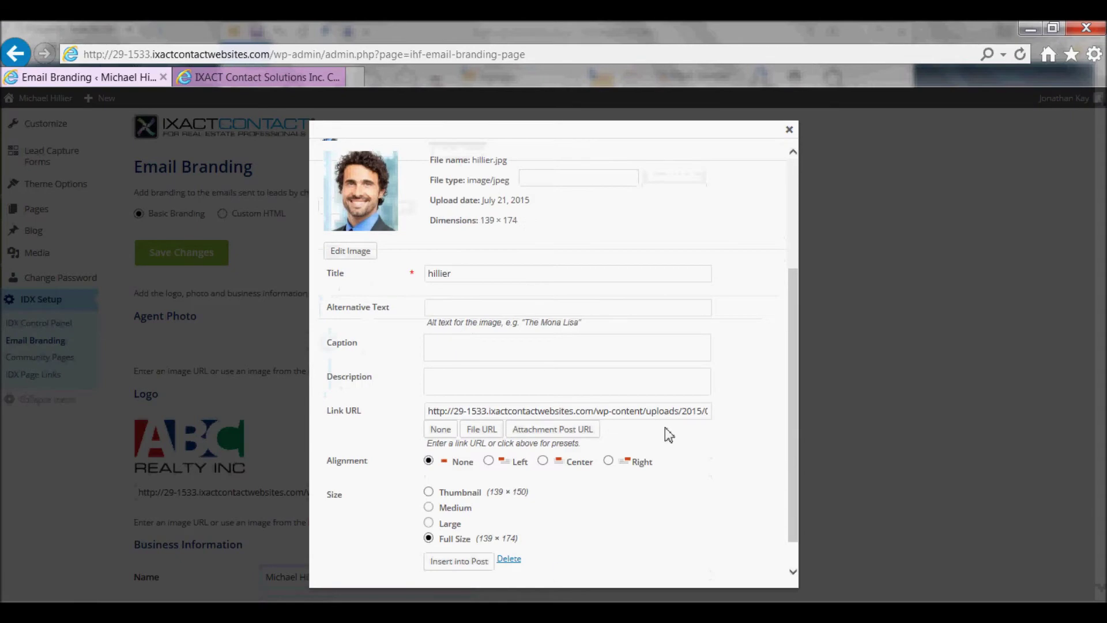
pyautogui.click(459, 561)
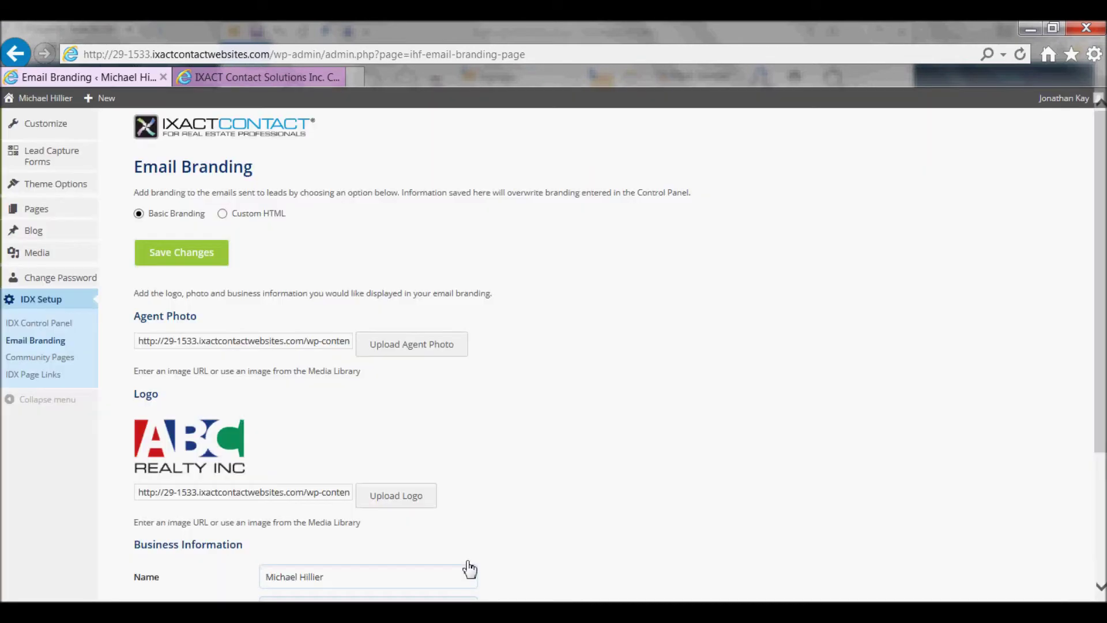
pyautogui.moveTo(1098, 208); pyautogui.dragTo(1096, 278)
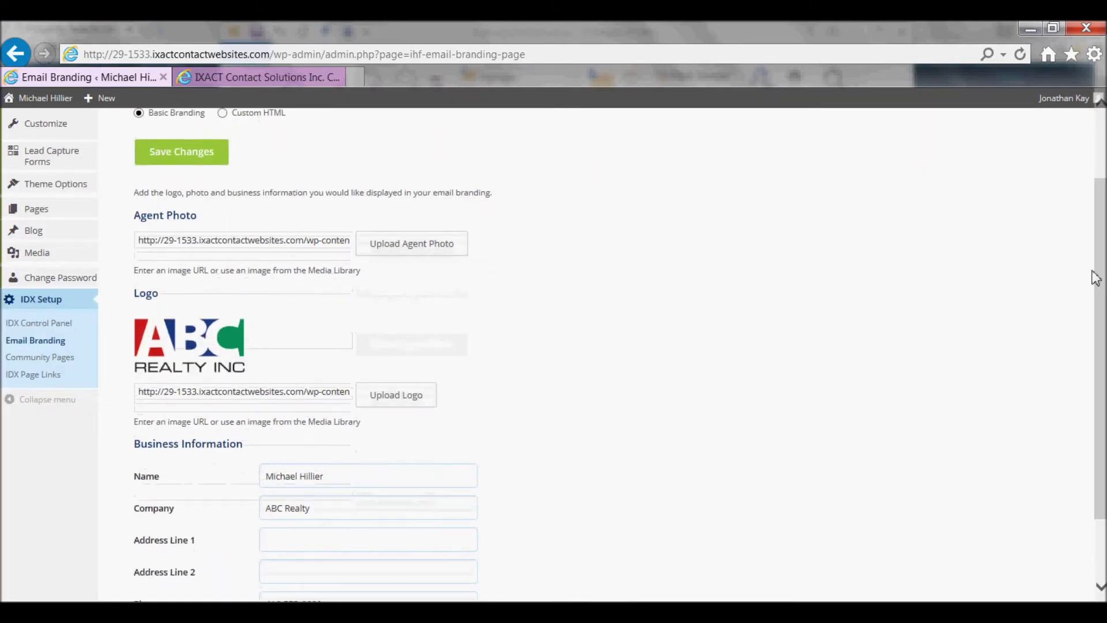
pyautogui.moveTo(1102, 360); pyautogui.dragTo(1102, 422)
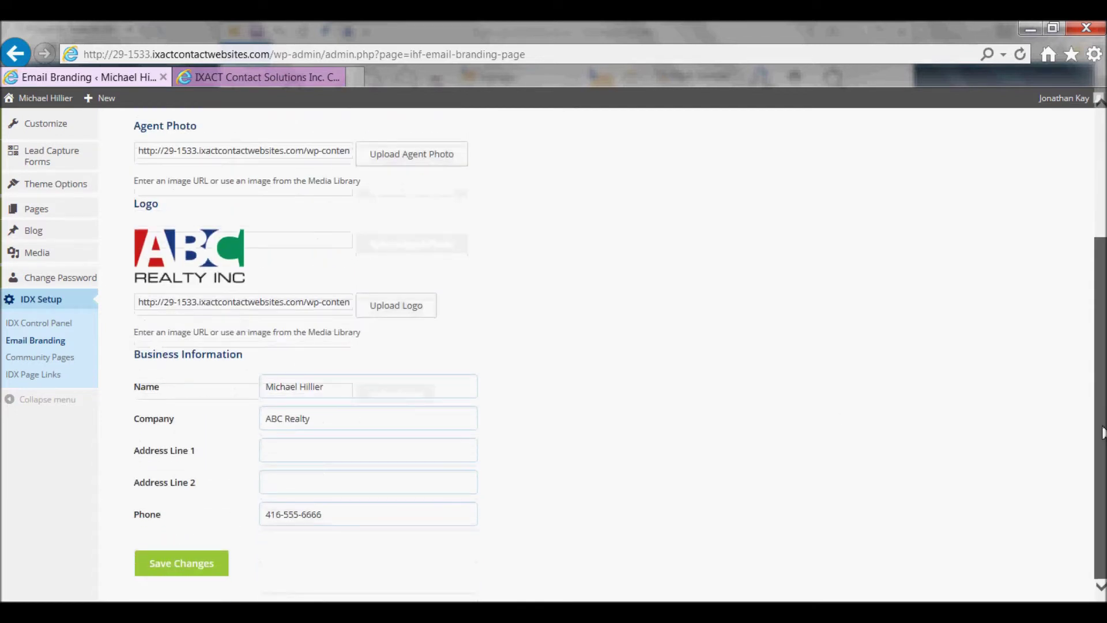
pyautogui.click(168, 566)
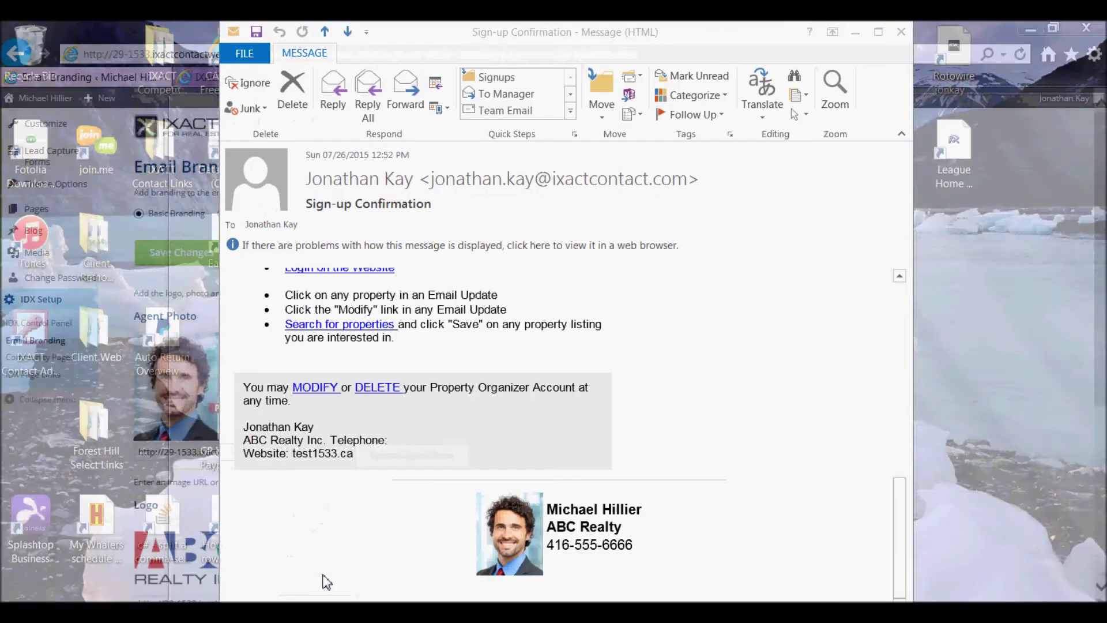
pyautogui.click(322, 583)
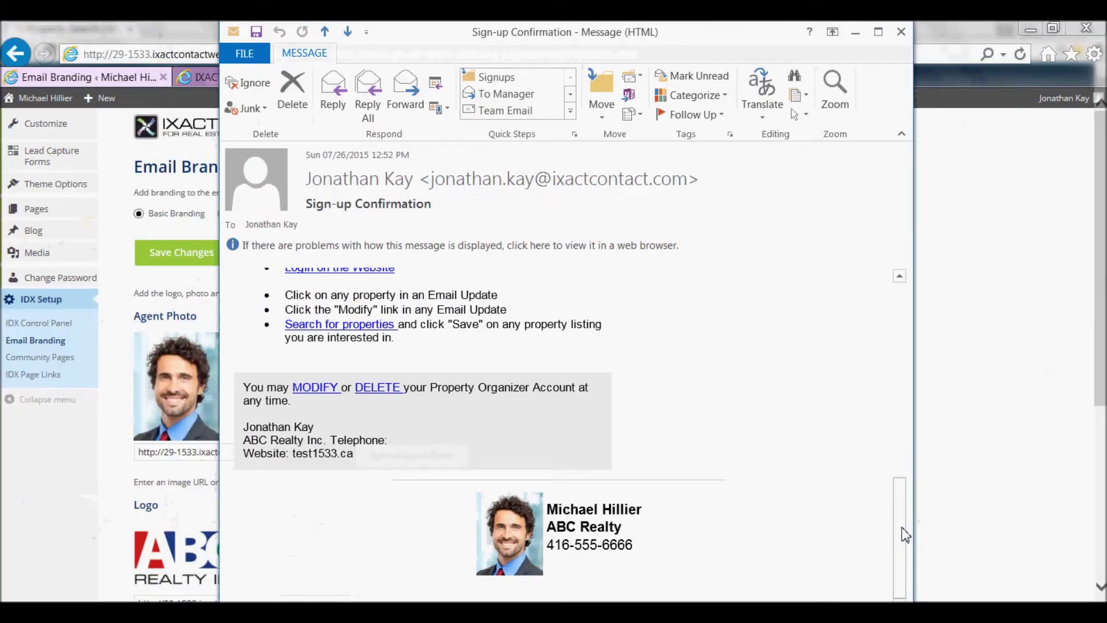
pyautogui.moveTo(904, 535); pyautogui.dragTo(929, 314)
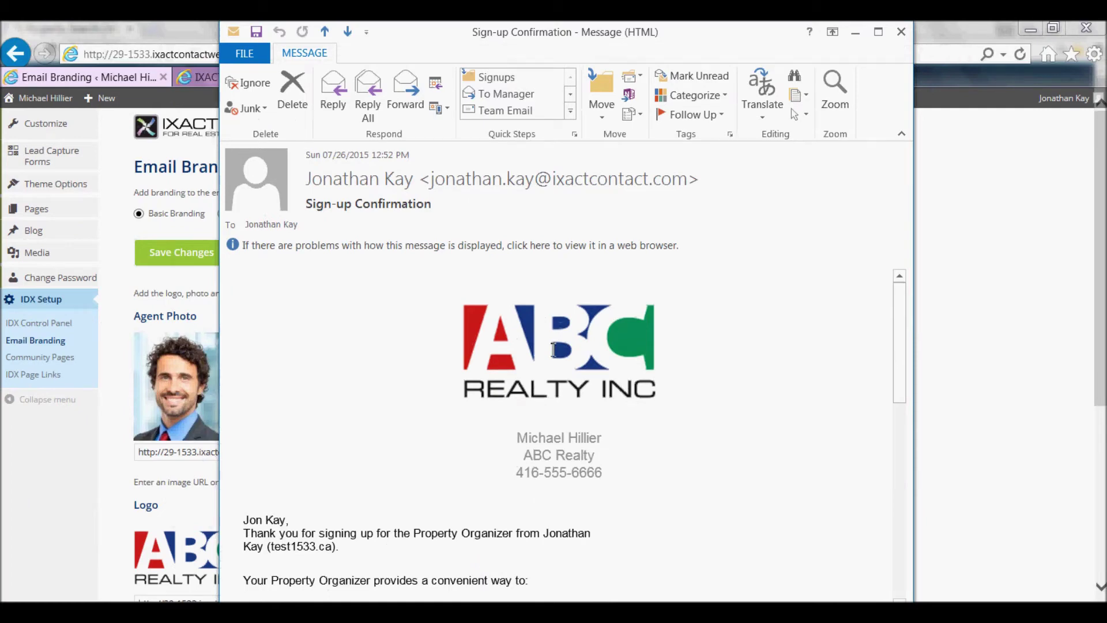
pyautogui.moveTo(898, 319); pyautogui.dragTo(901, 573)
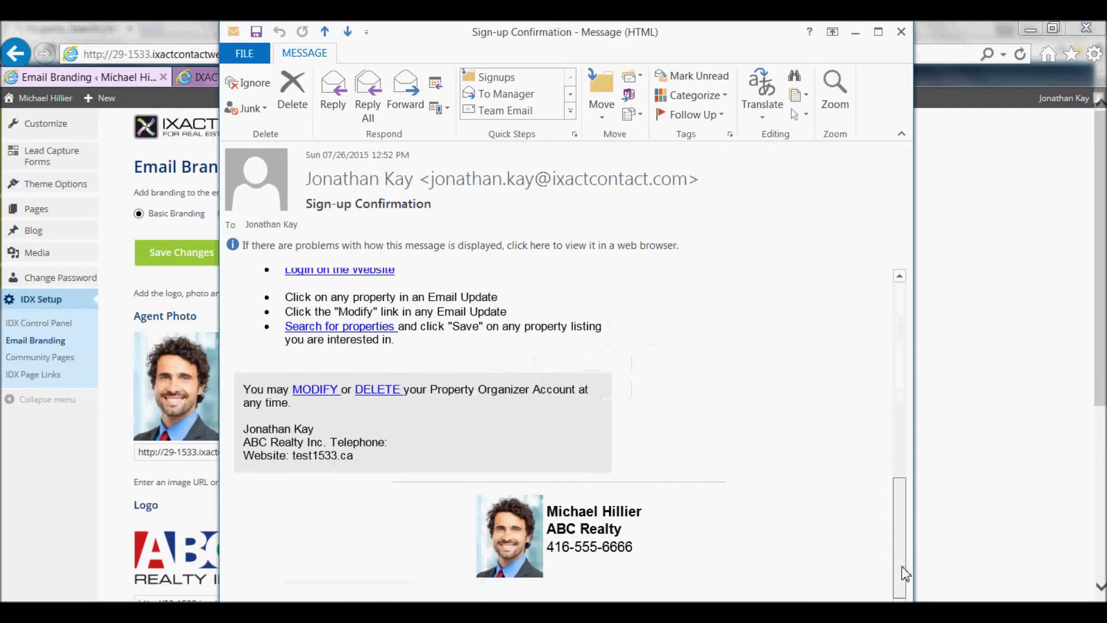
# Close the email preview, select Custom HTML branding, and toggle the Email Header editor to Visual and back to Text
pyautogui.click(856, 32)
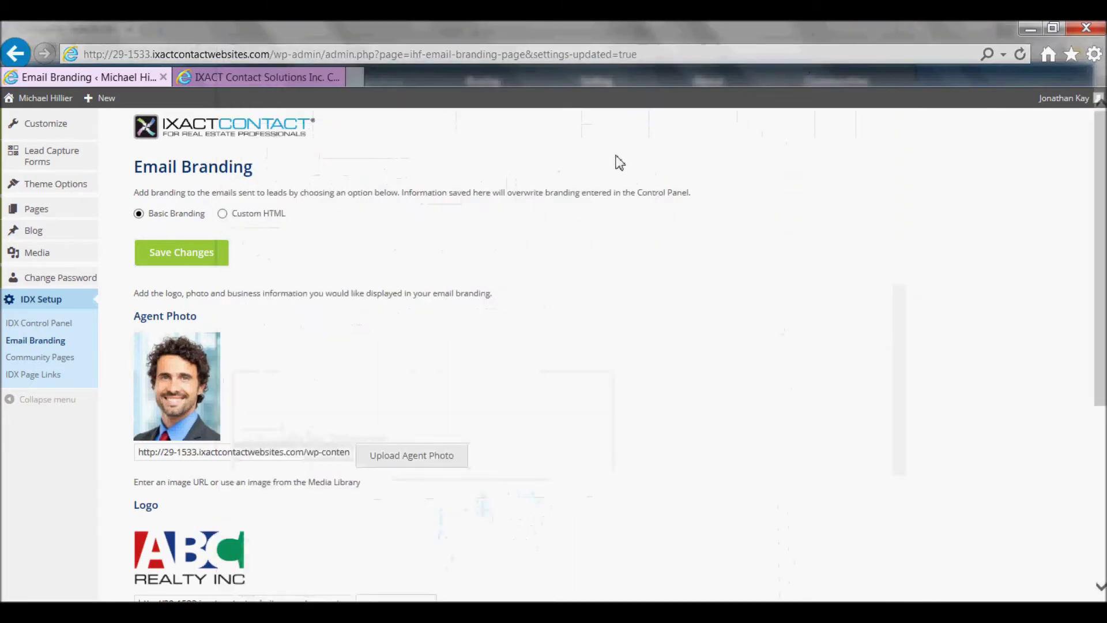
pyautogui.click(223, 215)
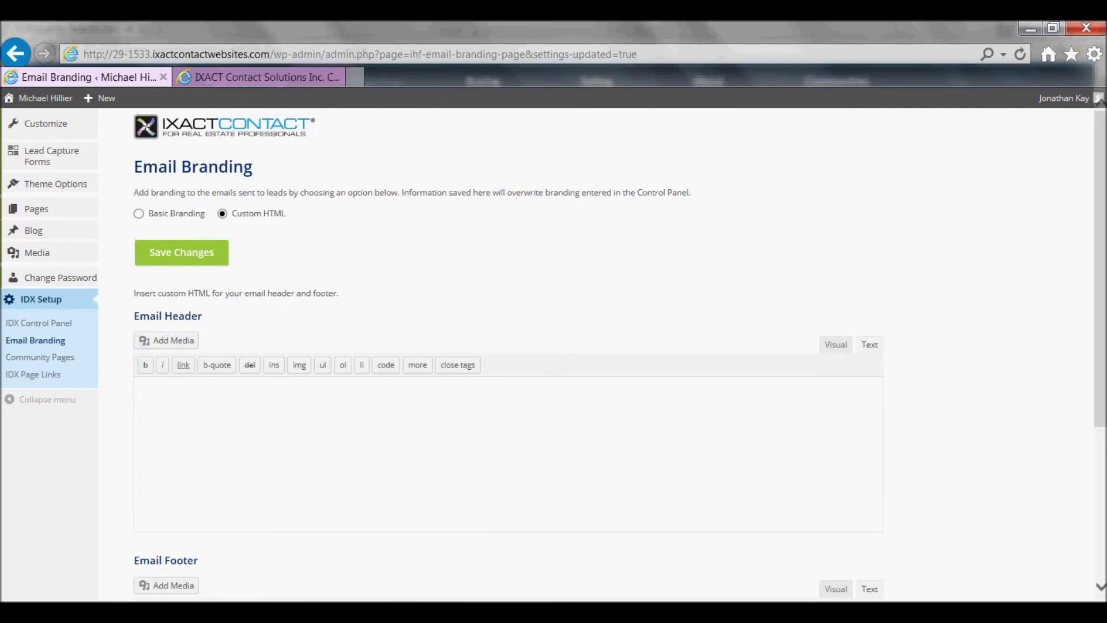
pyautogui.click(835, 345)
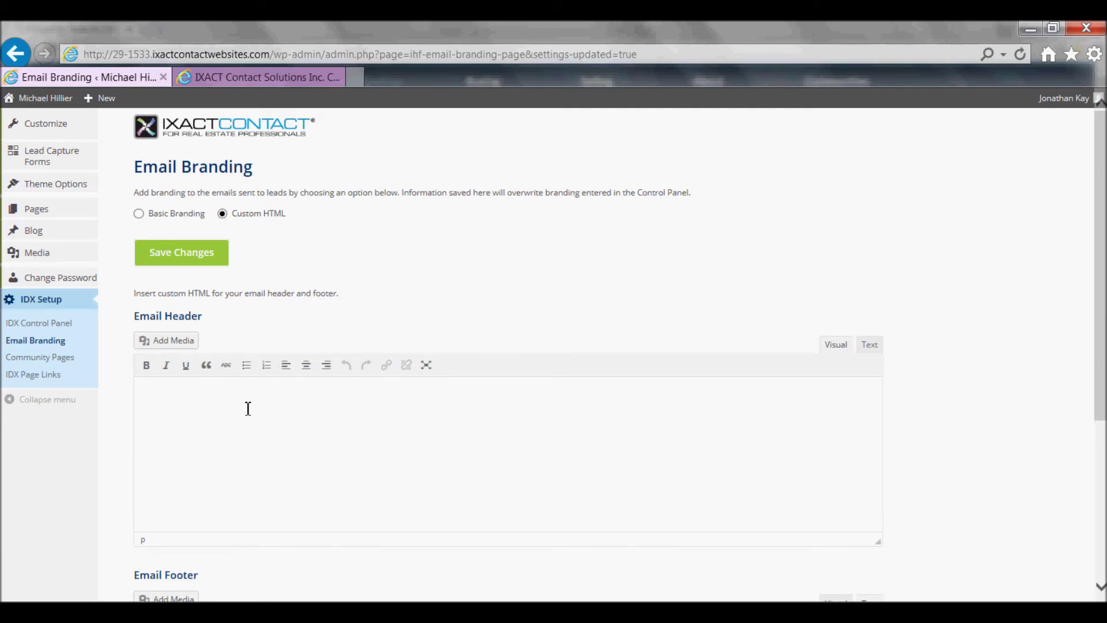
pyautogui.moveTo(1101, 379); pyautogui.dragTo(1084, 544)
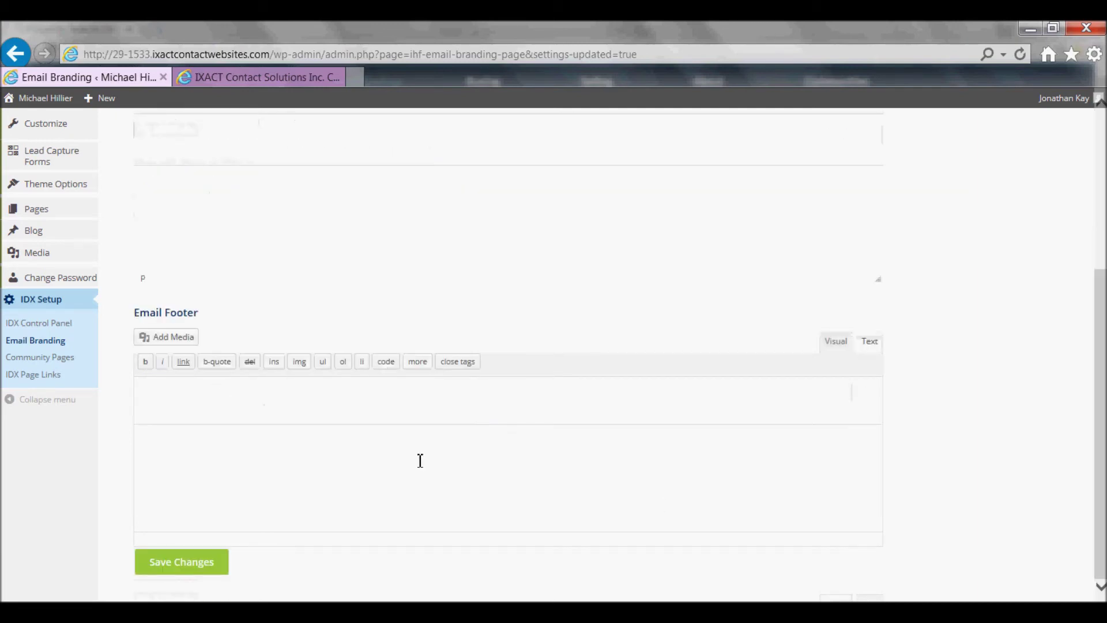
pyautogui.moveTo(1100, 441); pyautogui.dragTo(1100, 173)
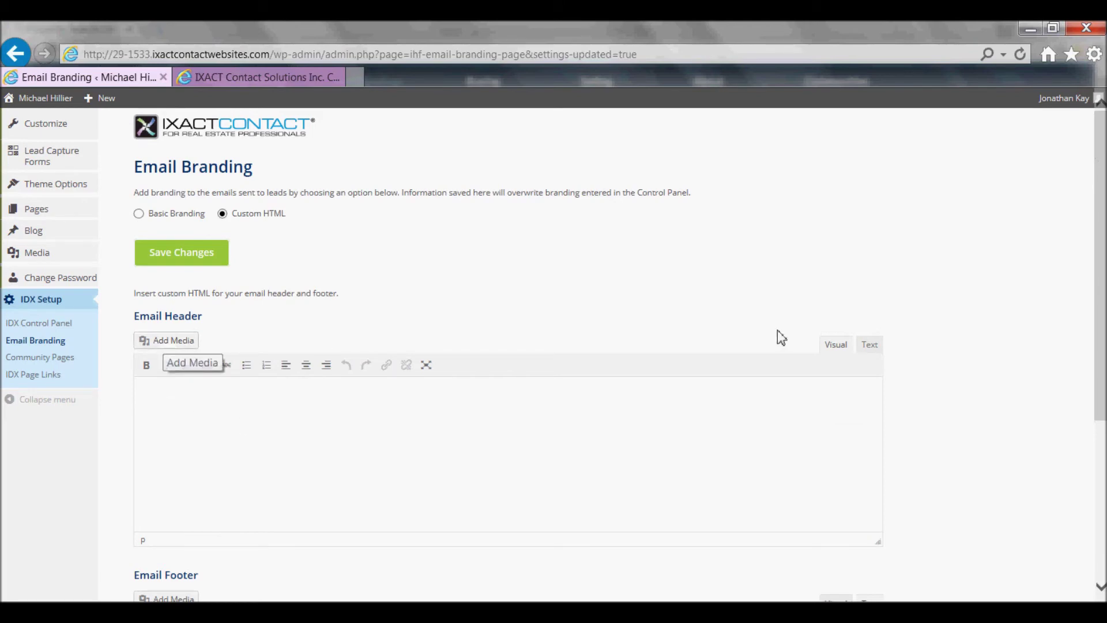
pyautogui.click(870, 346)
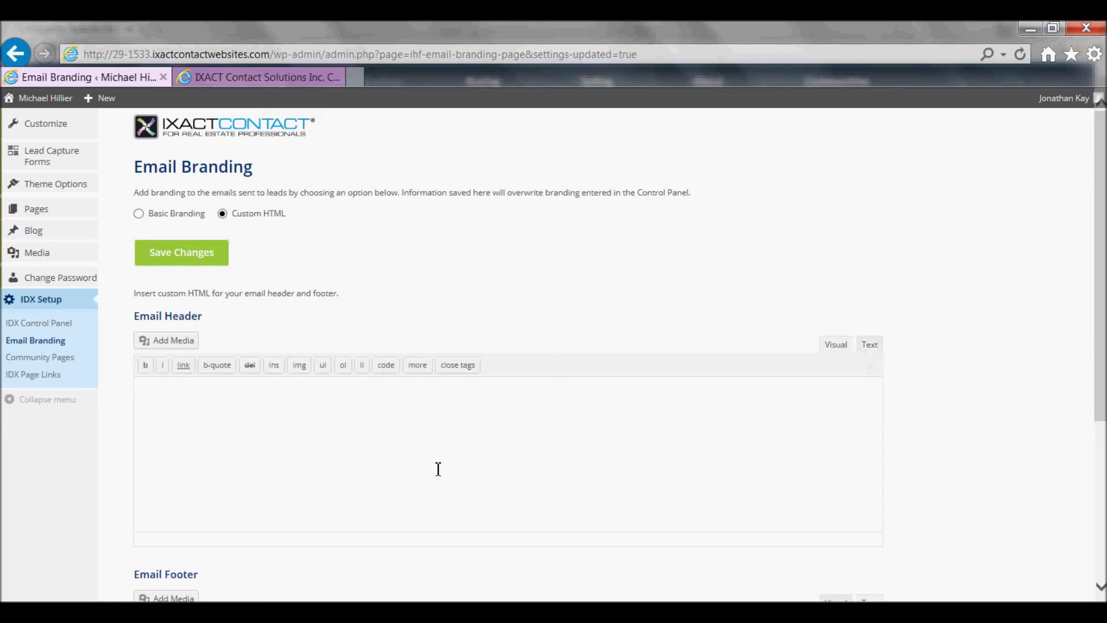